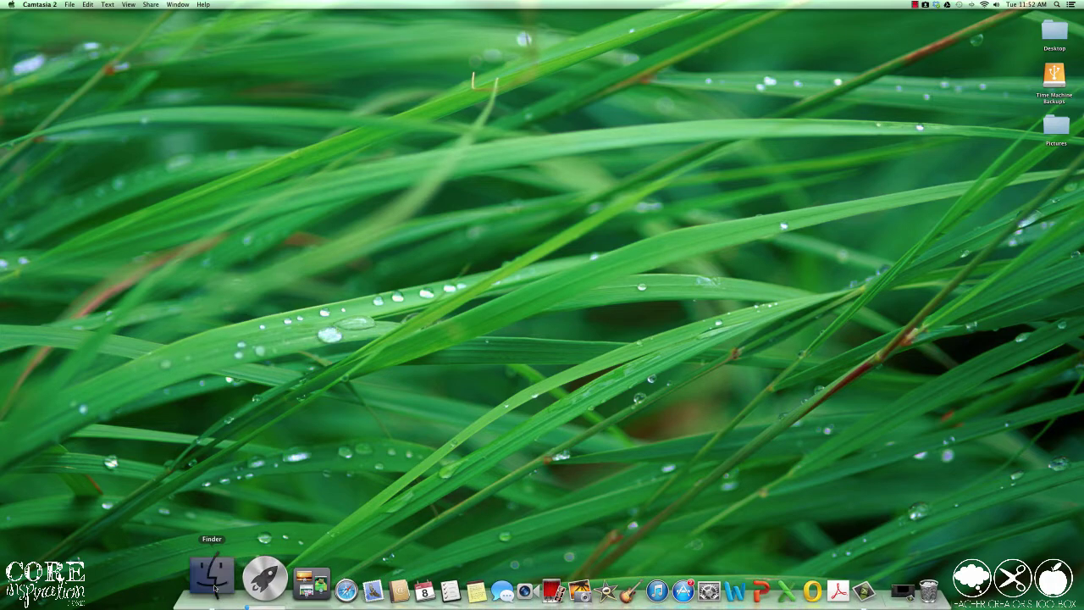
Open a Finder window and go into the Teachers Pay Teachers folder in Documents
click(215, 587)
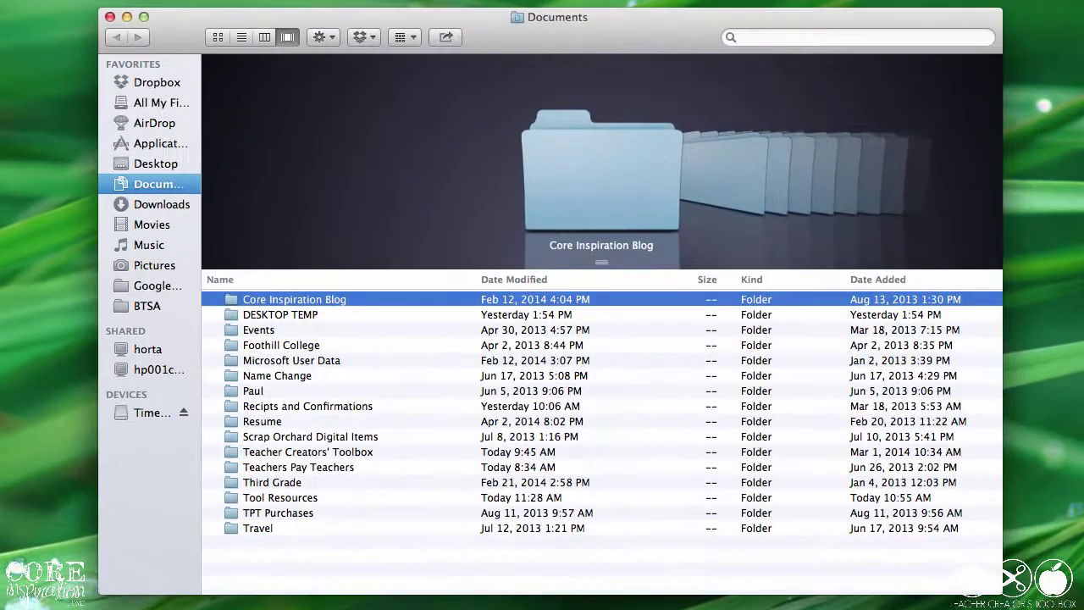
click(329, 468)
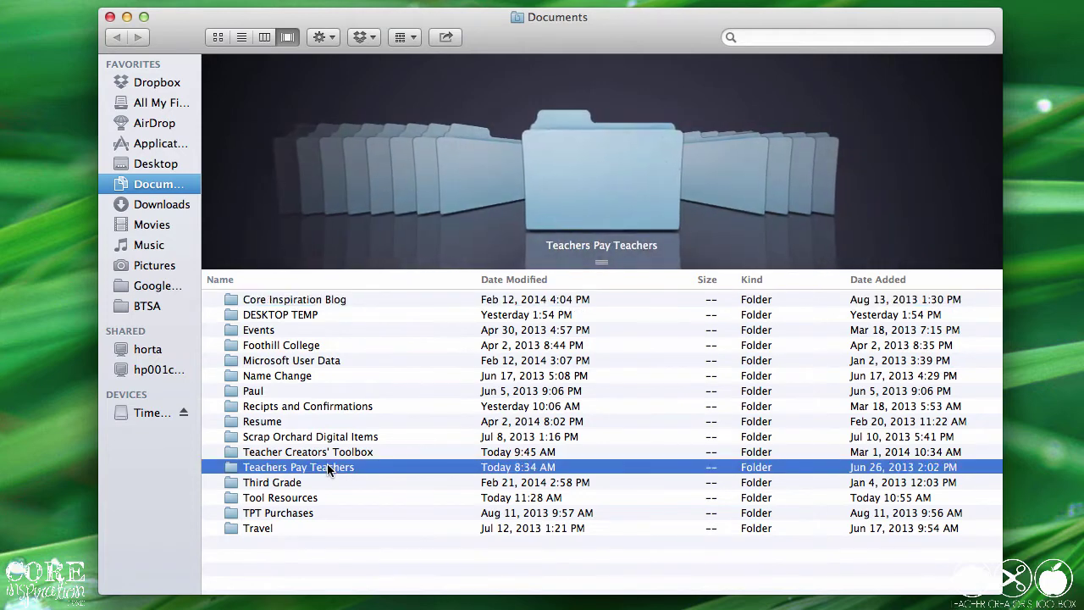
double_click(328, 467)
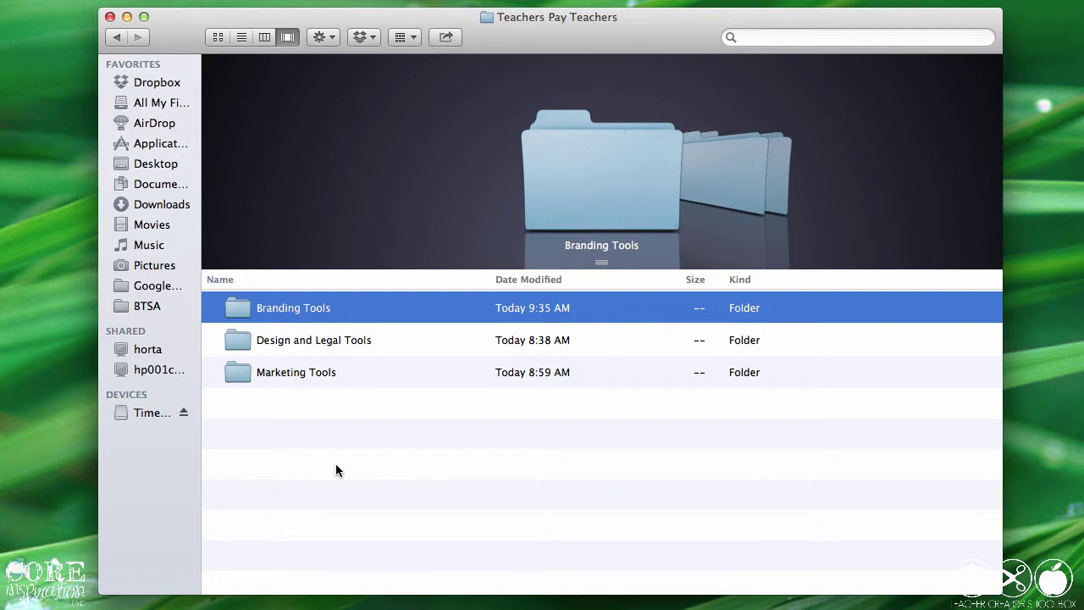
Preview the Design and Legal Tools, Marketing Tools and Branding Tools folders one after another
click(443, 340)
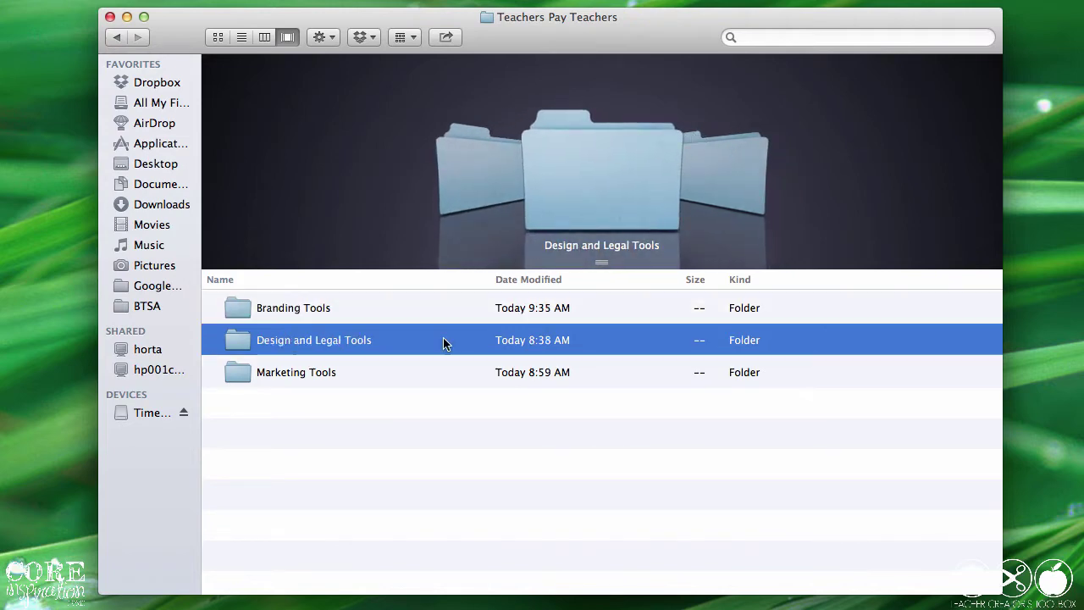
click(411, 381)
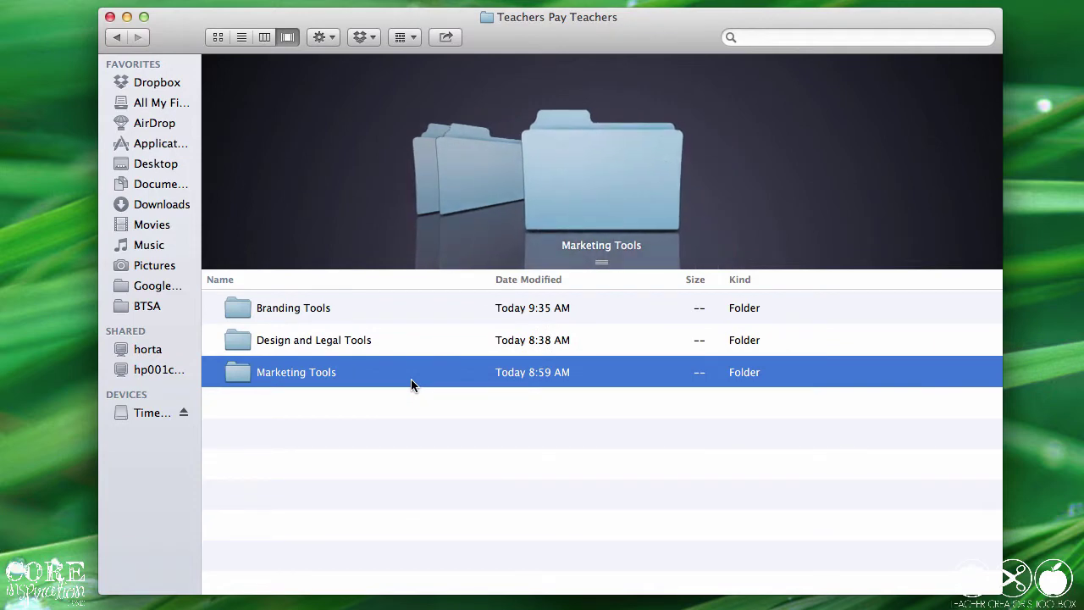
click(438, 309)
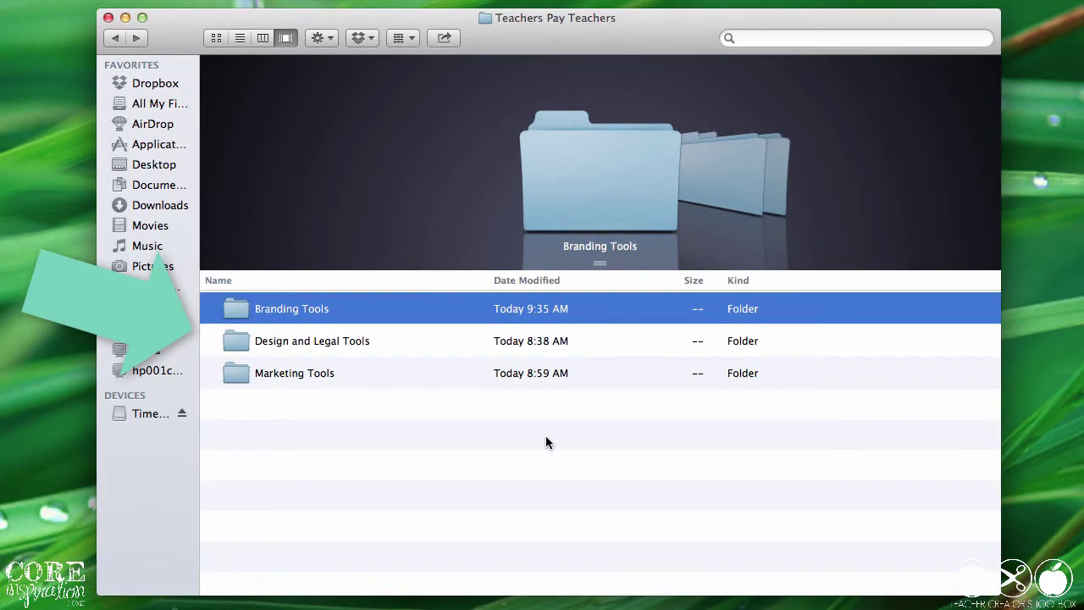
Open the Design and Legal Tools folder and browse through Products For Sale into the Math Task Cards folder
click(449, 347)
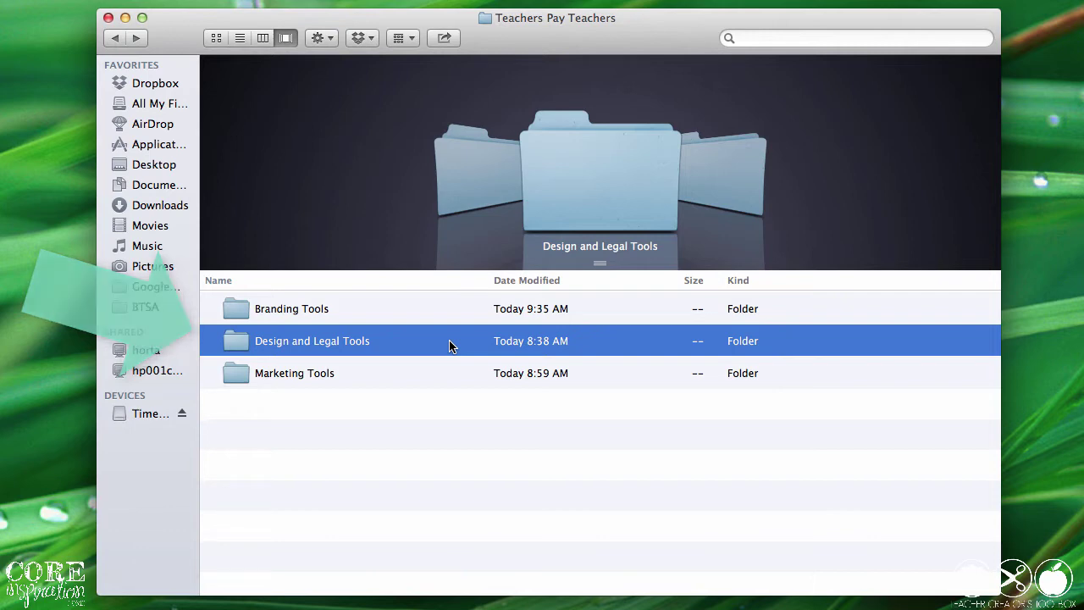
double_click(449, 342)
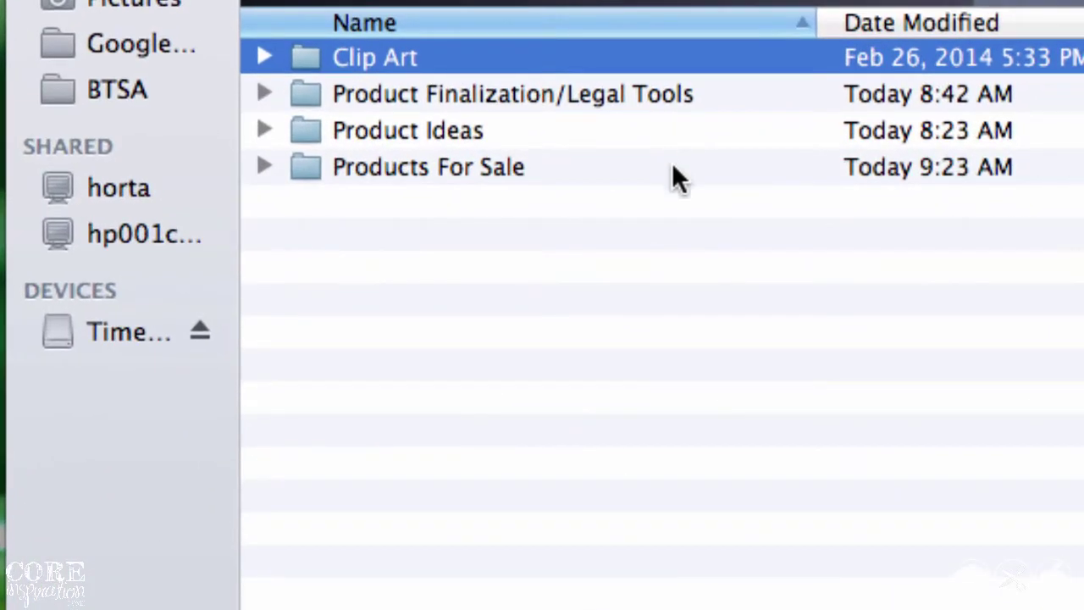
click(672, 163)
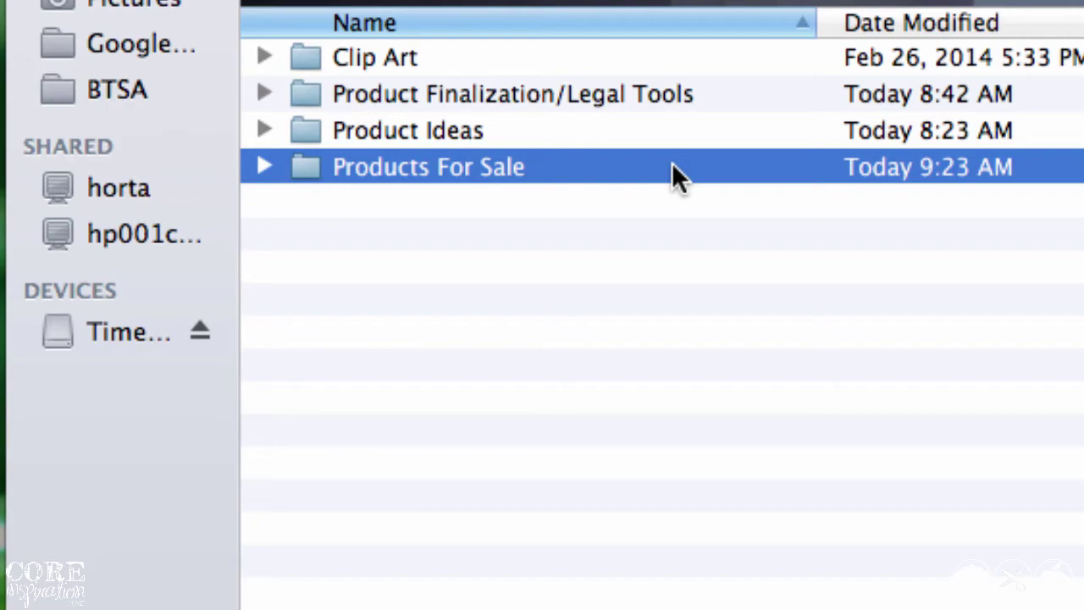
double_click(672, 167)
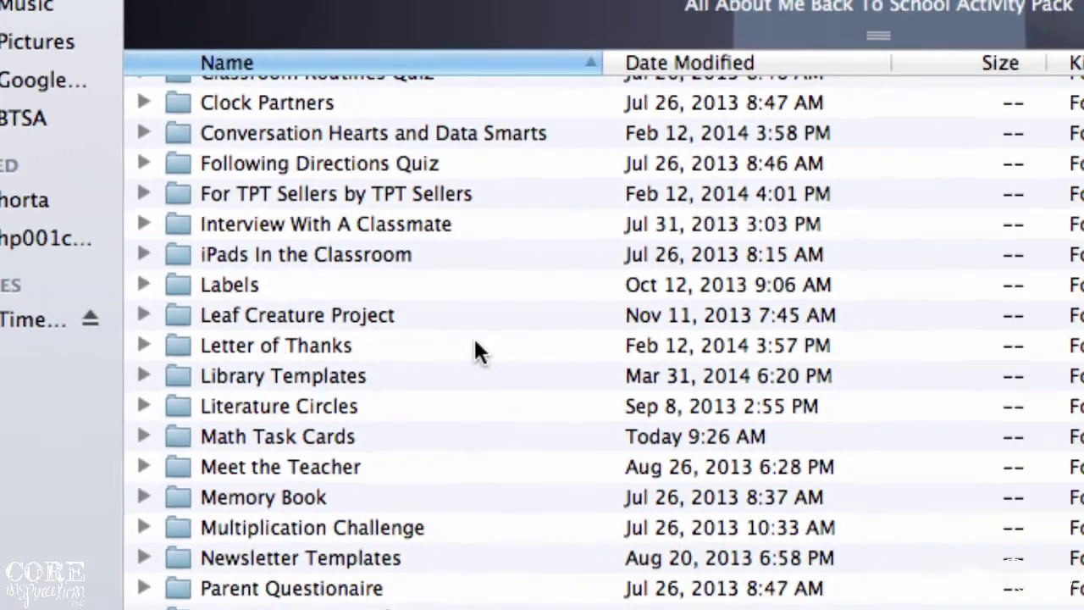
scroll(385, 331, down, 1)
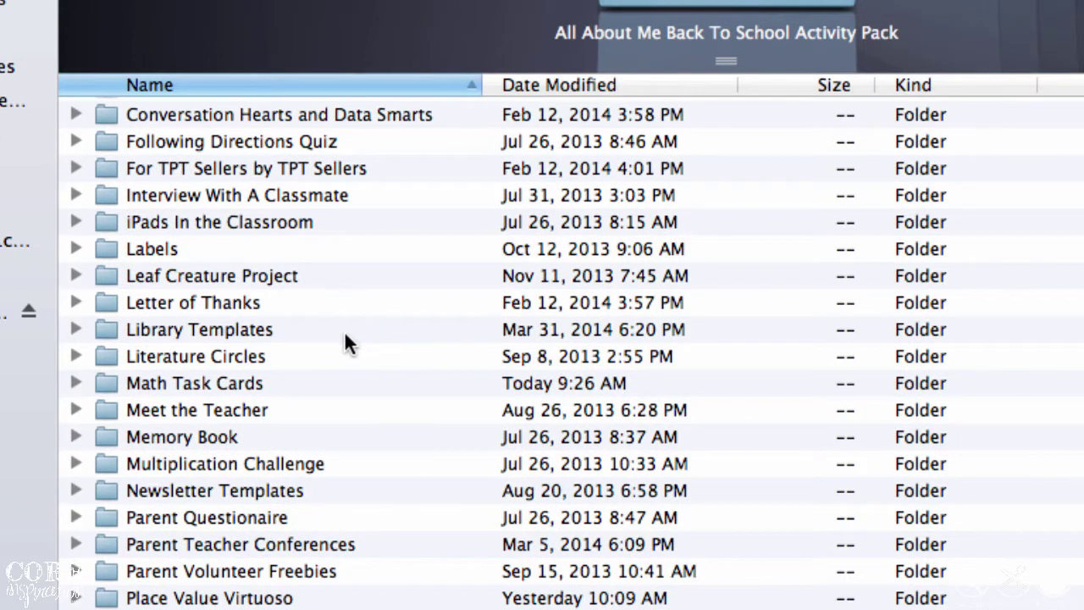
double_click(243, 383)
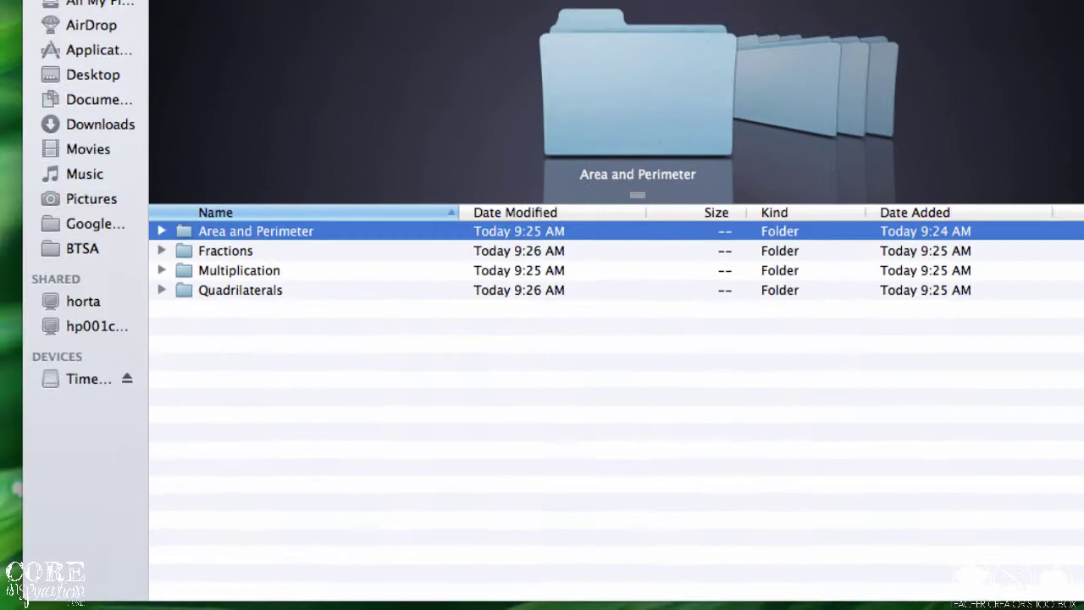
Return to Design and Legal Tools and look inside the Clip Art folder
click(45, 0)
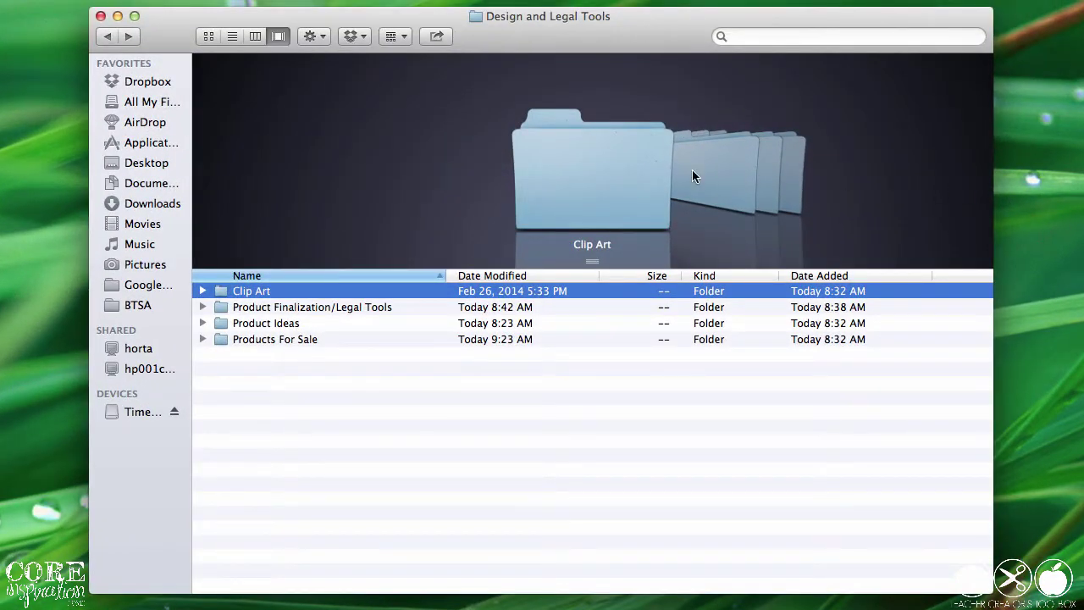
double_click(309, 293)
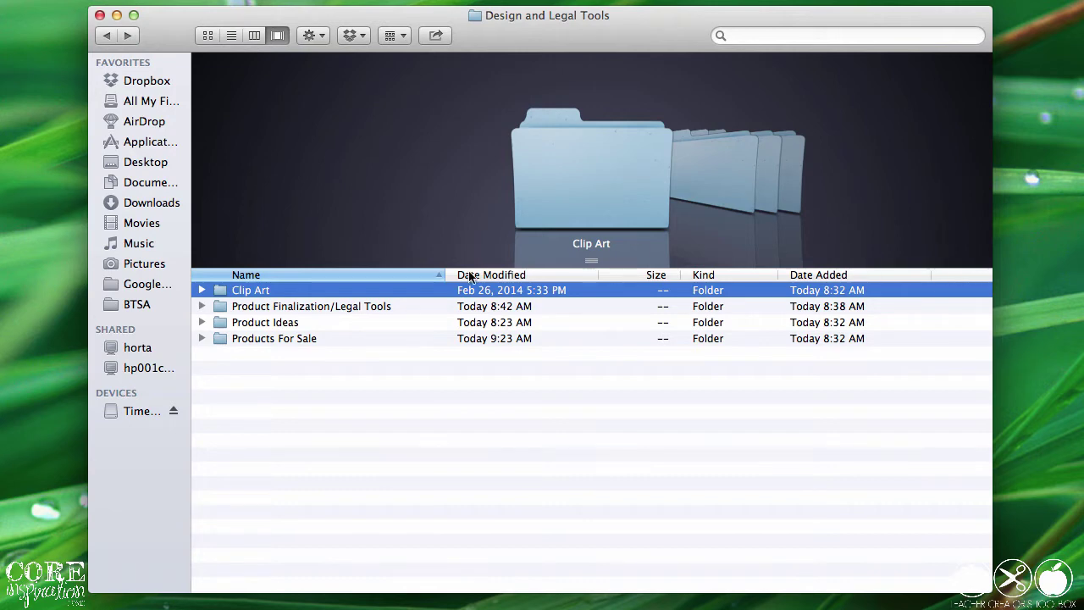
Open the Product Finalization/Legal Tools folder and go through its documents from List of Contributors to Where Credit Is Due
click(427, 305)
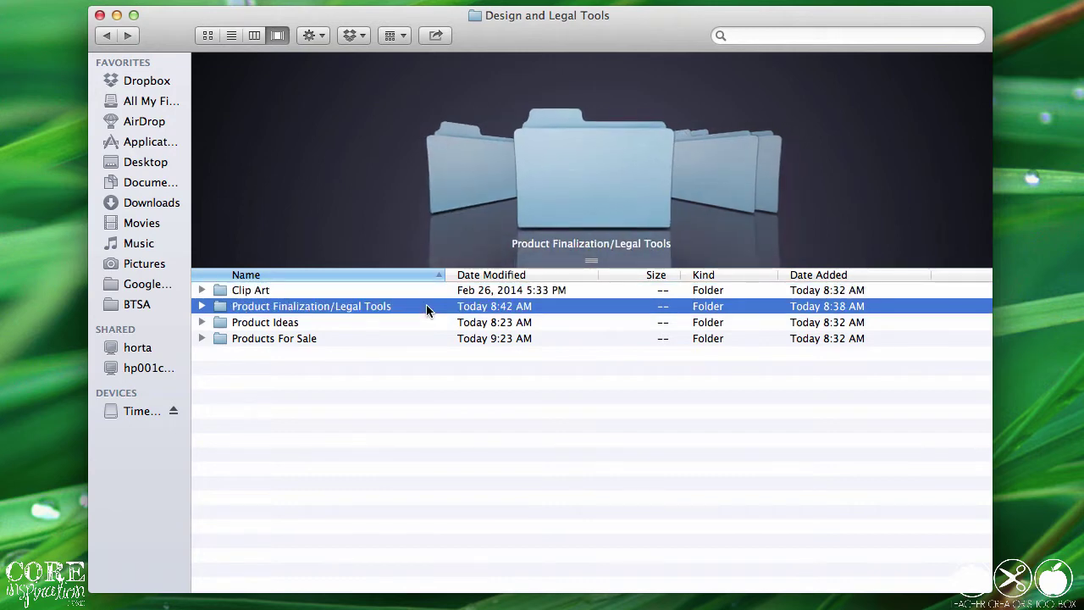
double_click(426, 305)
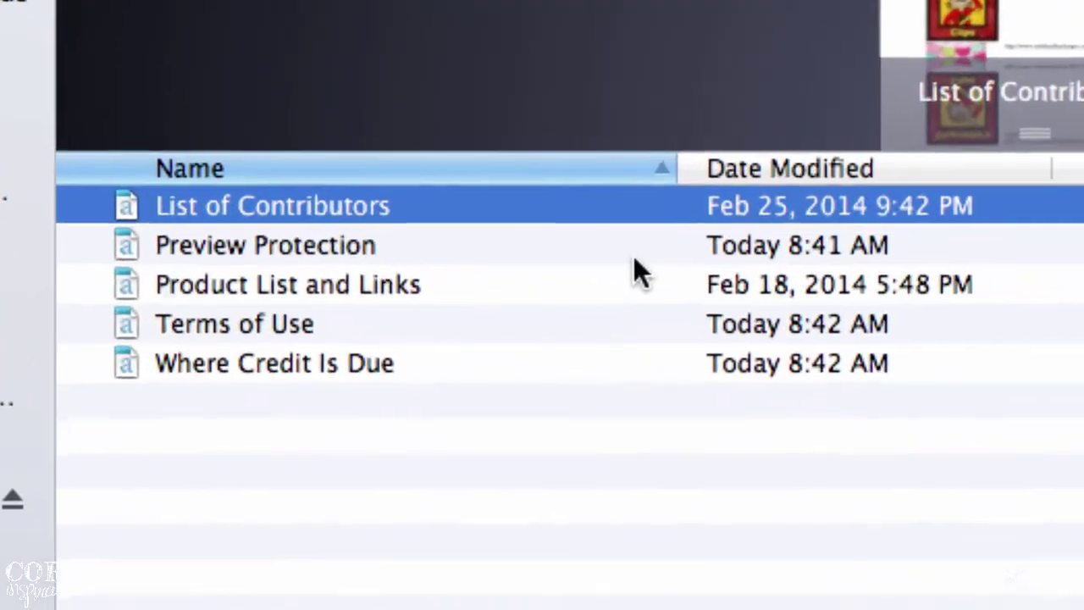
click(787, 216)
key(Down)
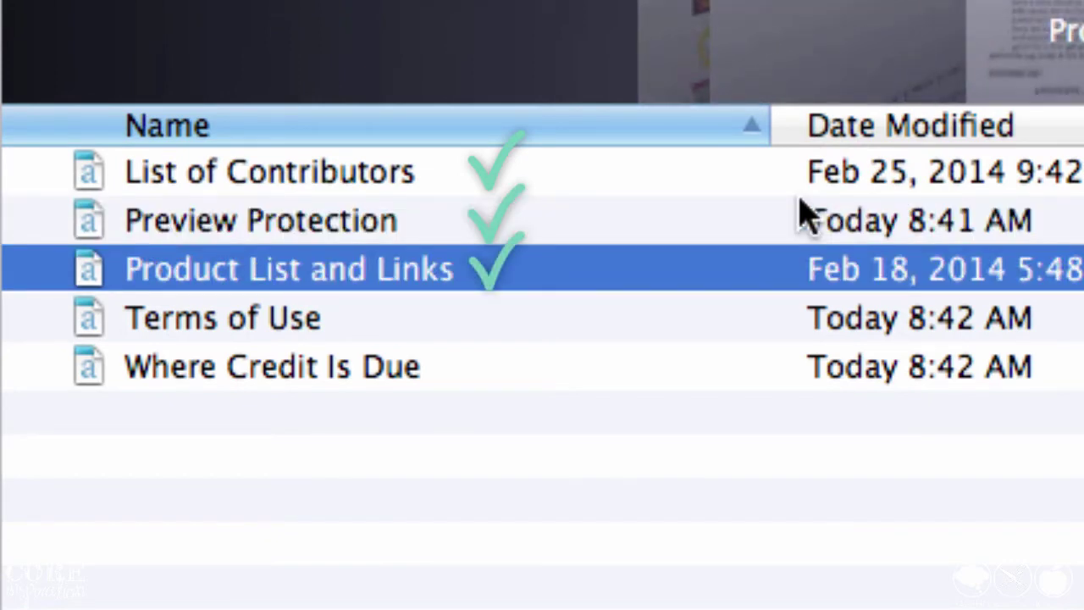
key(Down)
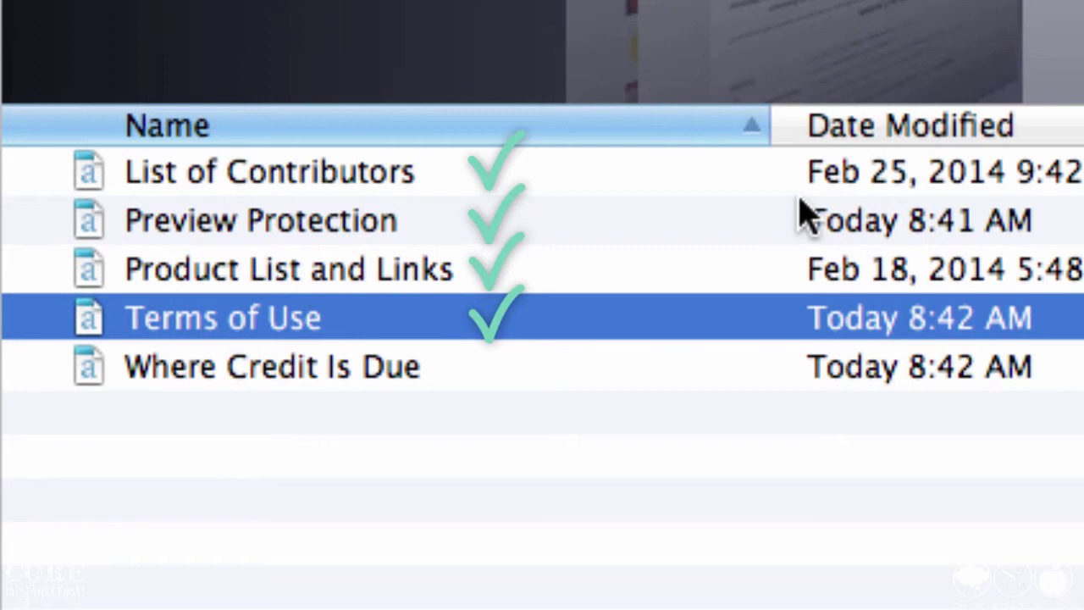
key(Down)
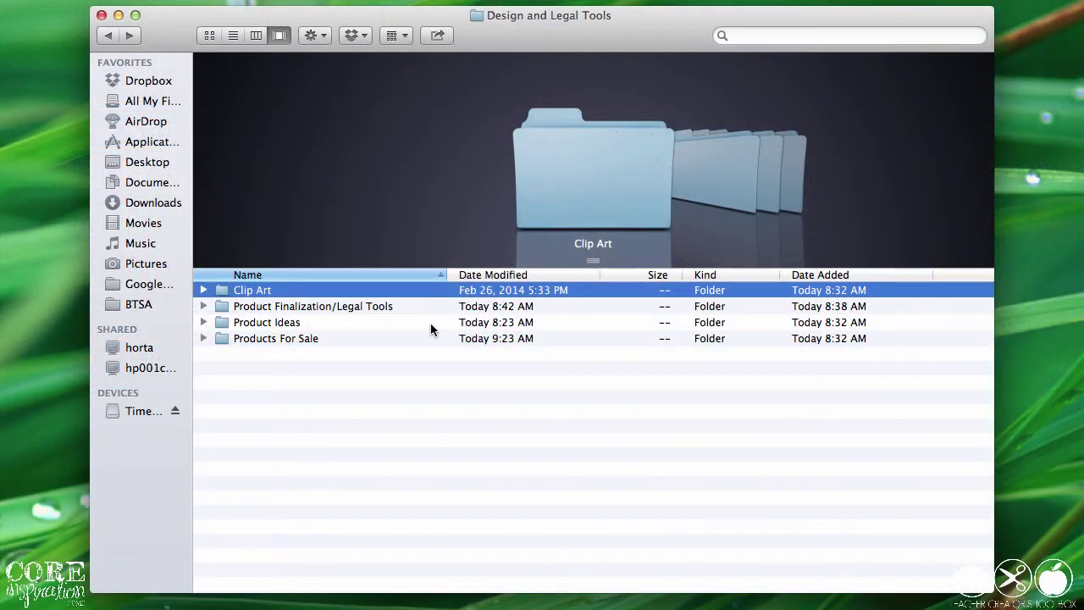
Look inside the Product Ideas folder and return to Design and Legal Tools
click(431, 323)
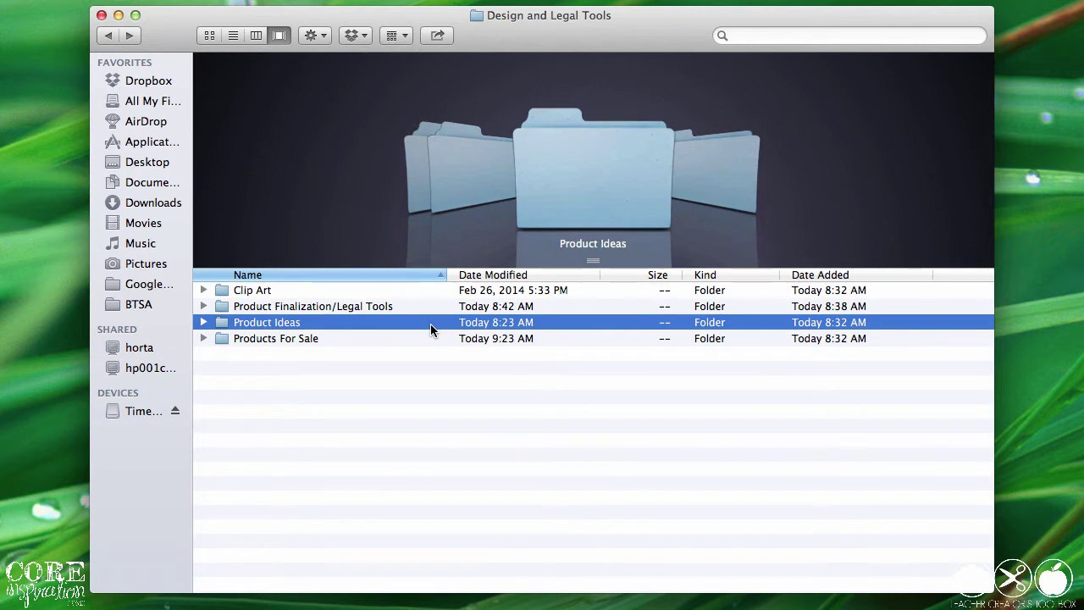
double_click(430, 323)
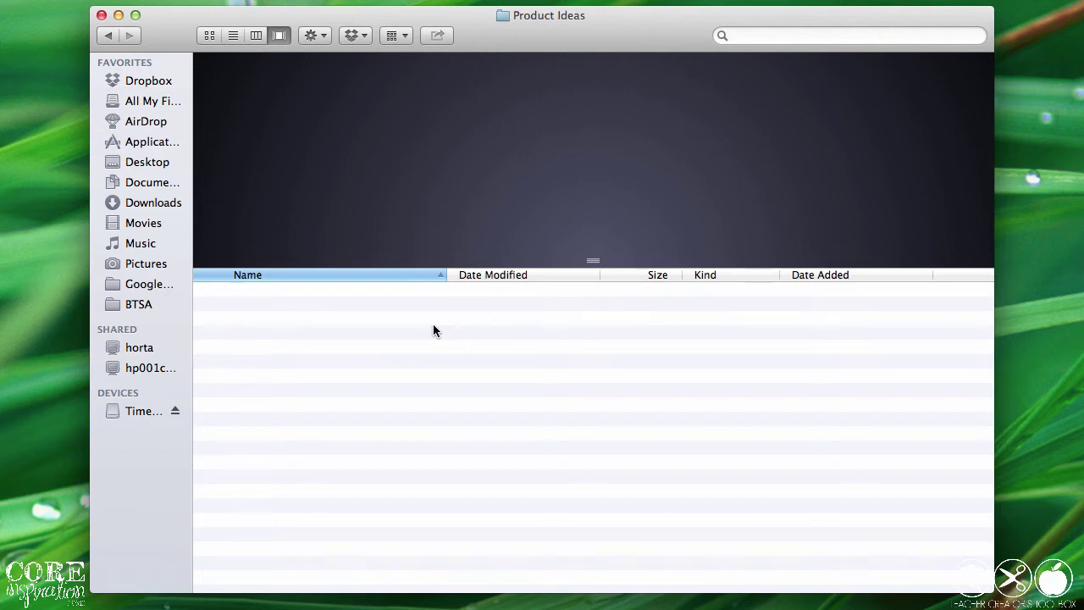
click(107, 37)
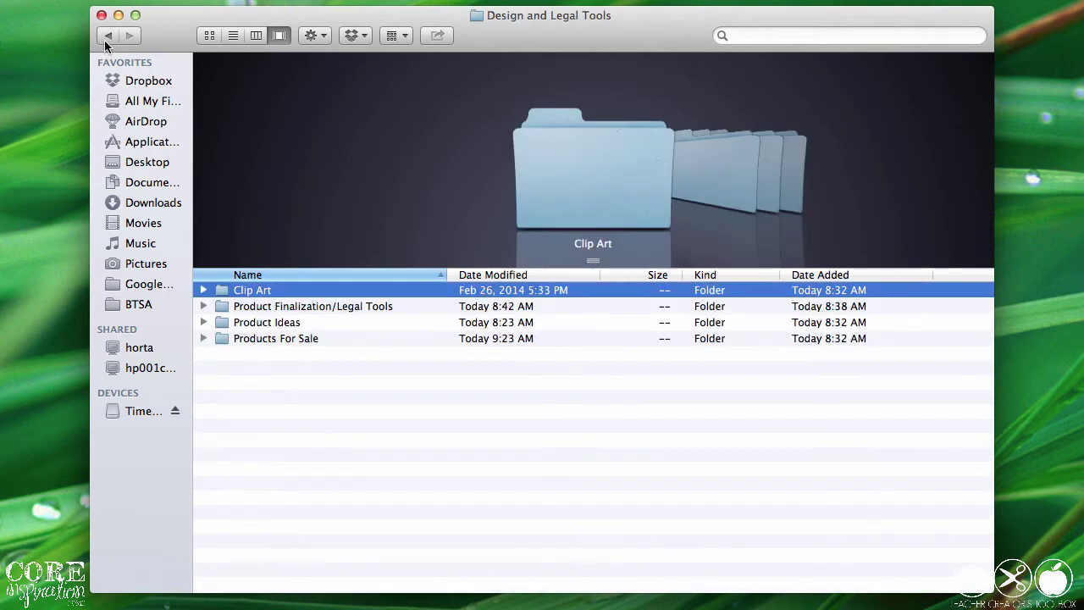
Return to the Teachers Pay Teachers folder and open Marketing Tools
click(107, 37)
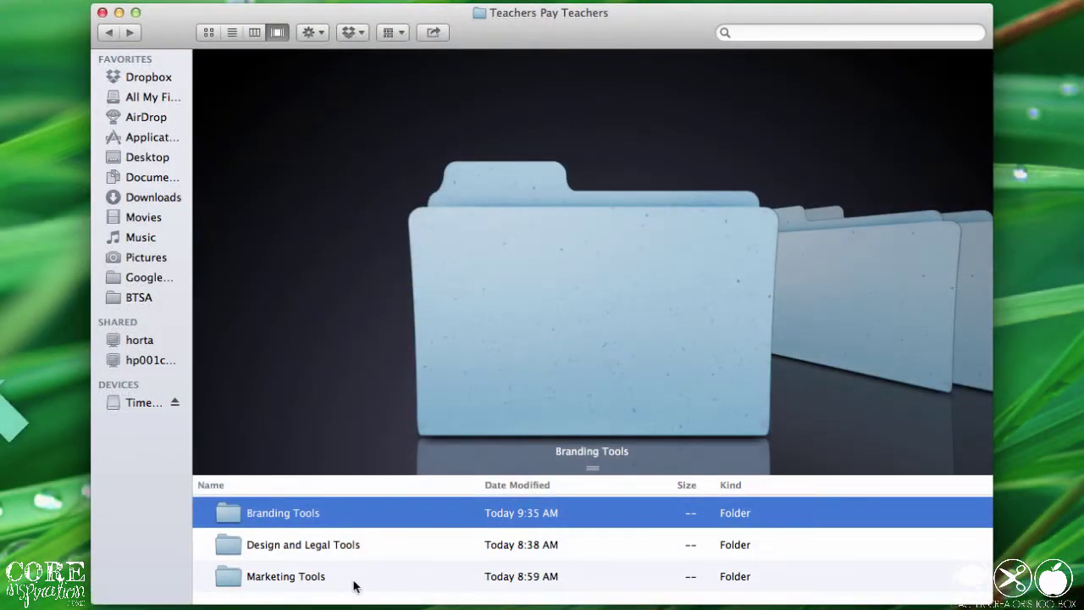
click(353, 582)
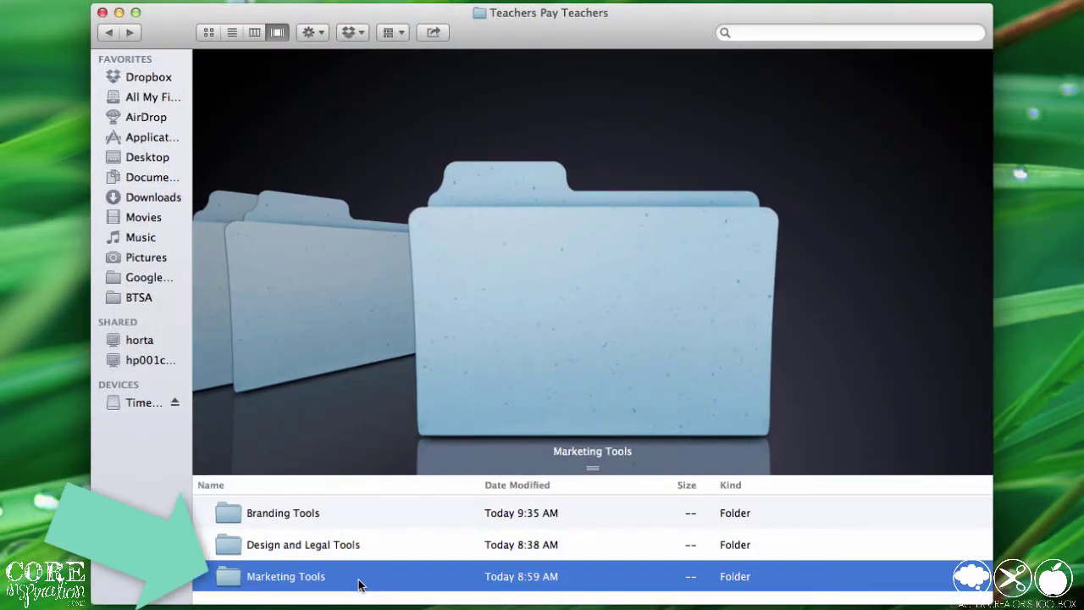
double_click(356, 584)
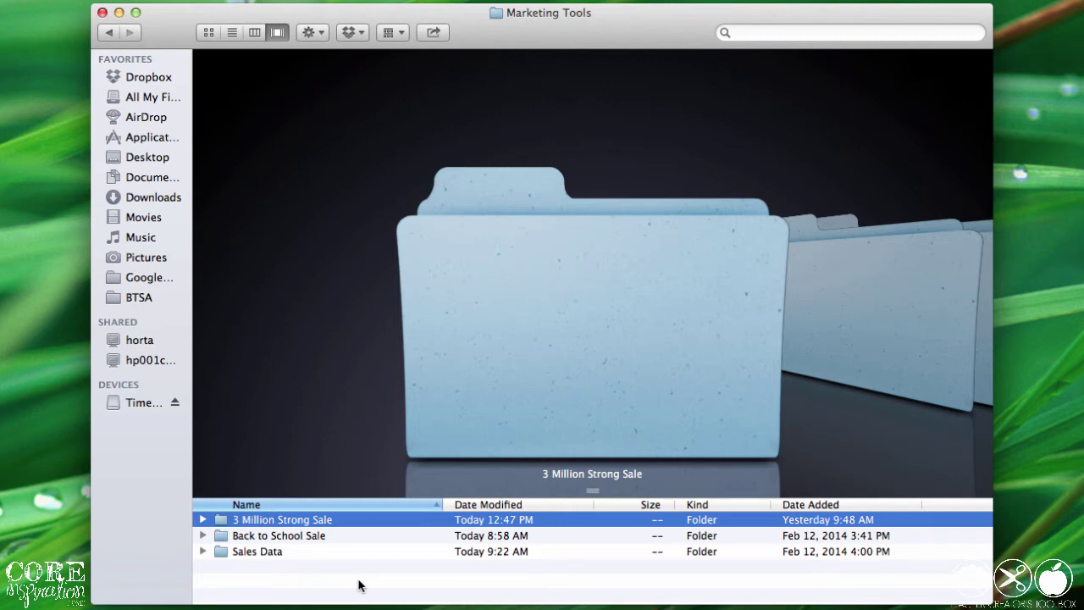
Open the 3 Million Strong Sale folder and preview the followers message and BTS Pin 1.jpg in its Pinterest subfolder
double_click(311, 523)
click(310, 537)
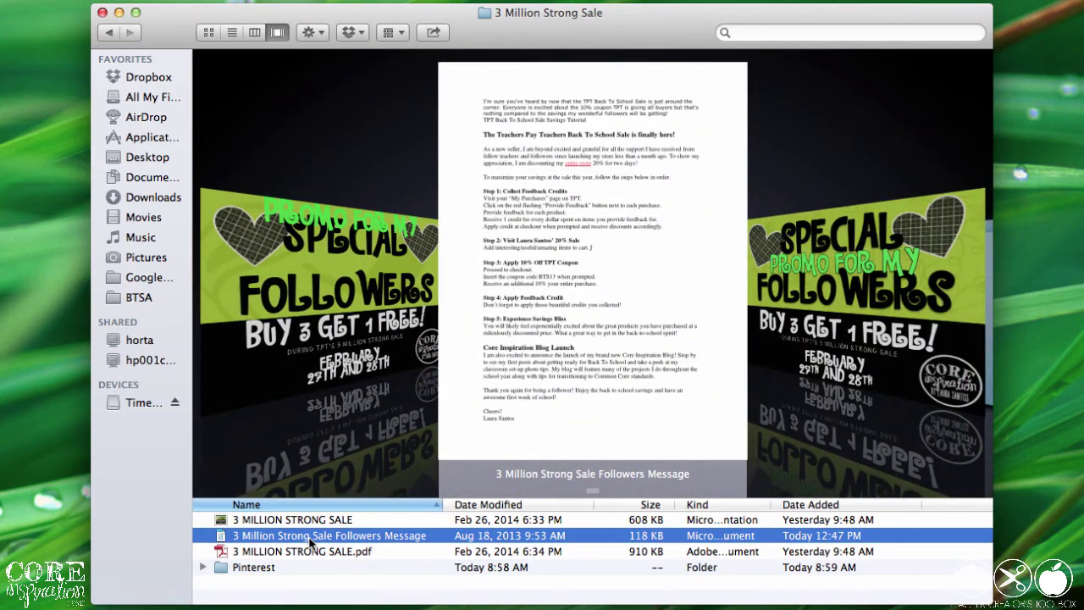
click(205, 568)
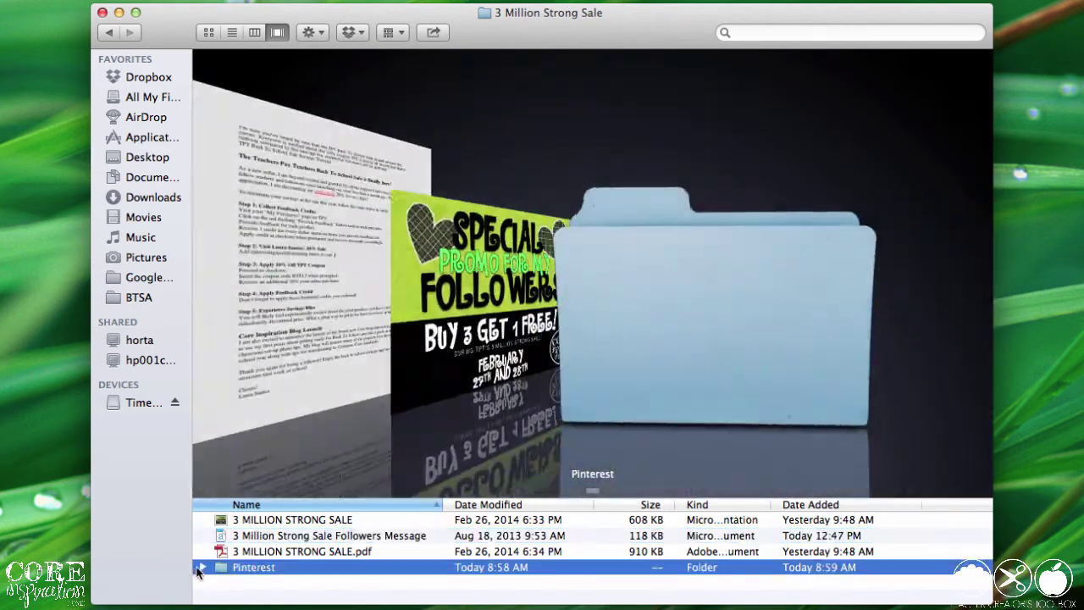
click(205, 568)
click(262, 584)
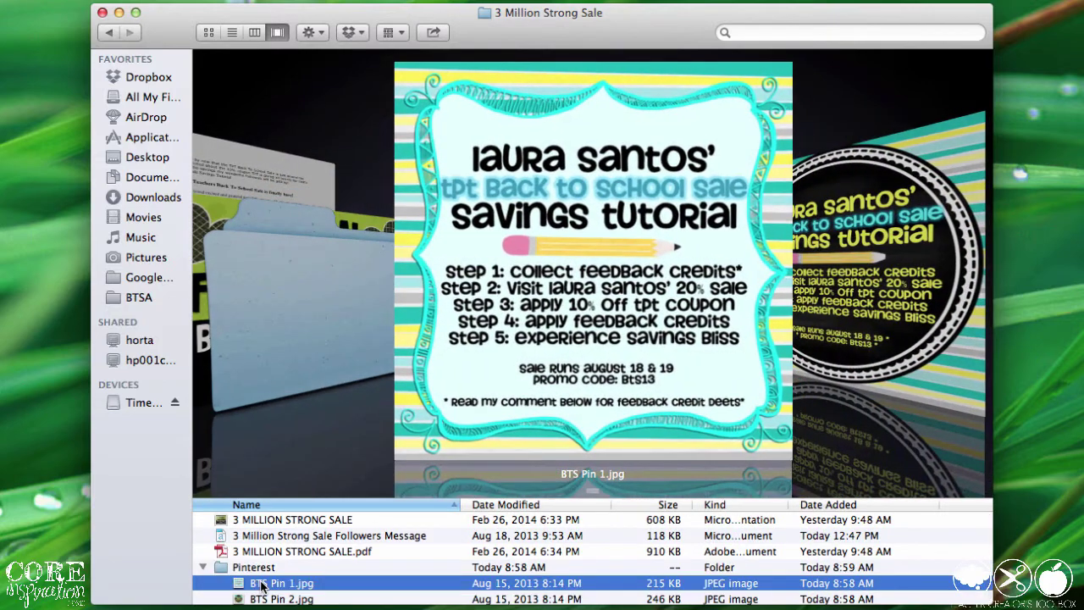
Return to Marketing Tools, expand the Sales Data folder and preview the TPT Sales Tracker Spreadsheet
click(103, 34)
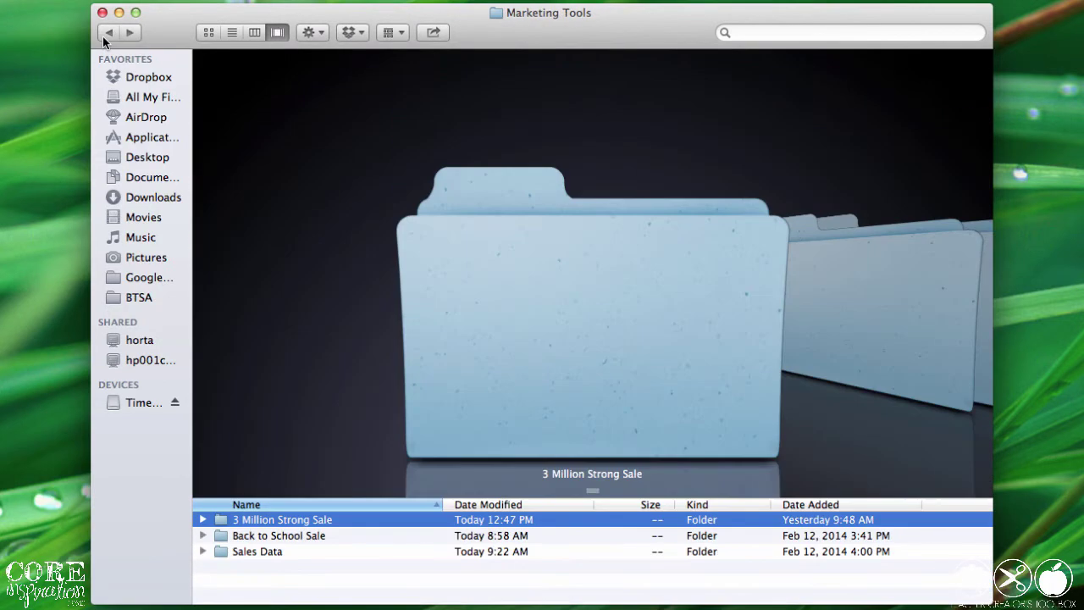
click(264, 555)
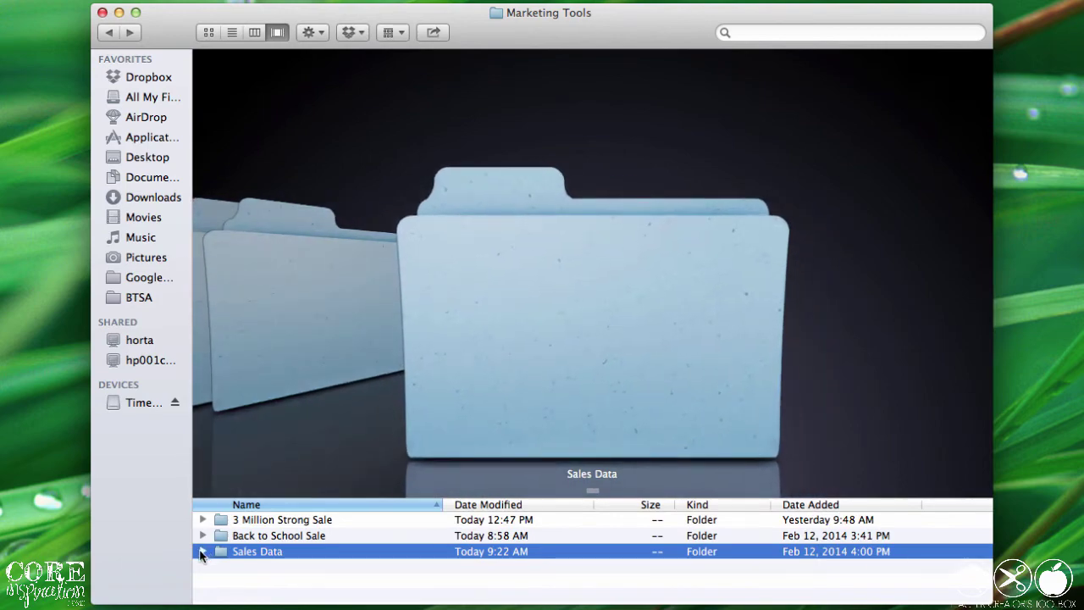
click(202, 553)
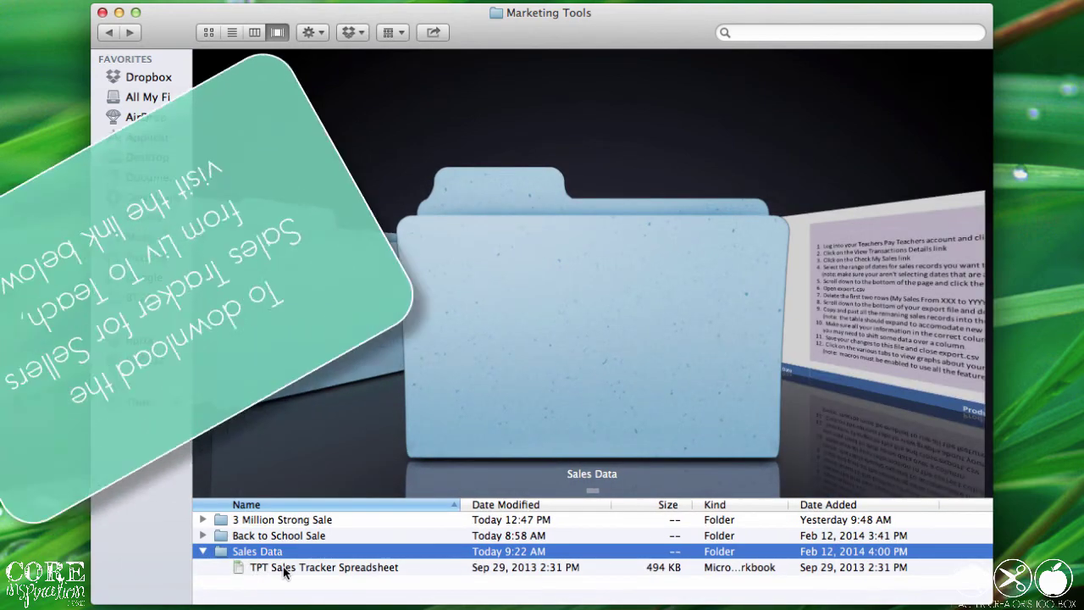
click(284, 568)
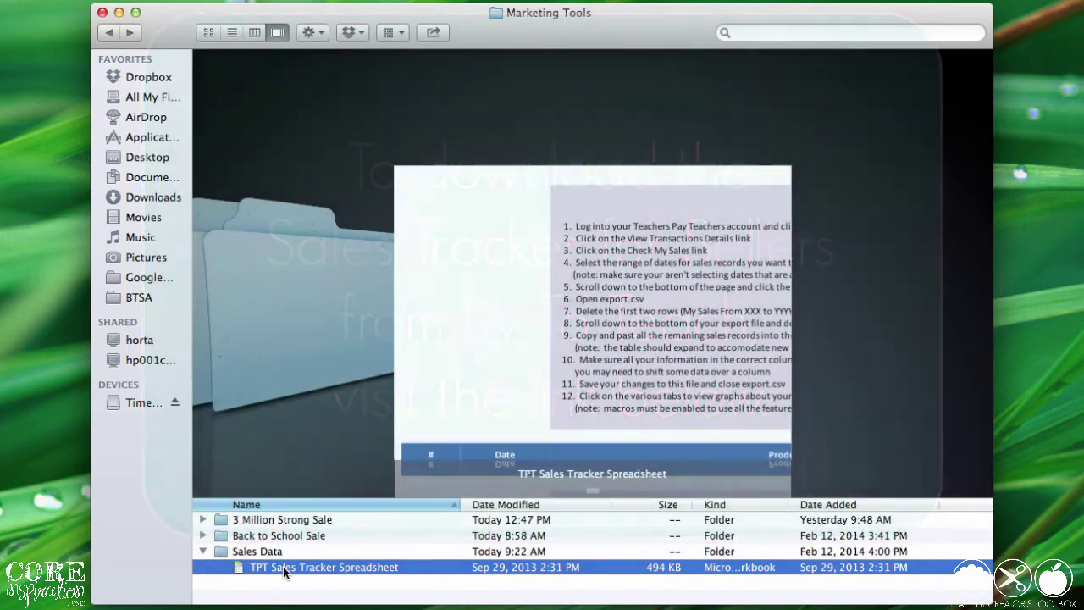
Open the Branding Tools folder in Teachers Pay Teachers and preview the profile photo, Back To School Long Banner.jpg and the Newsletter – Featured Seller folder
click(108, 33)
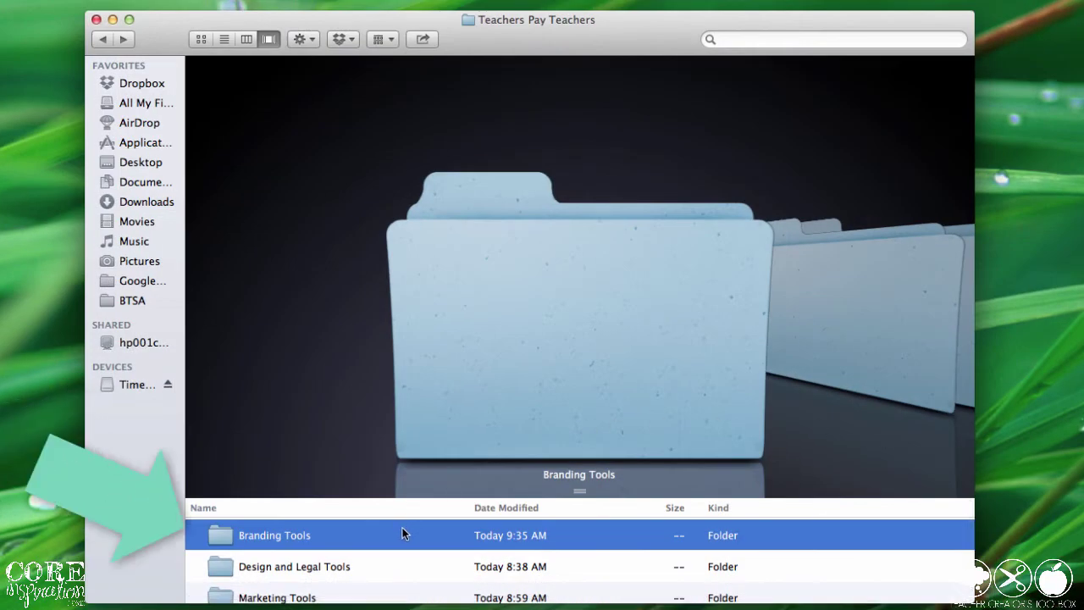
double_click(404, 532)
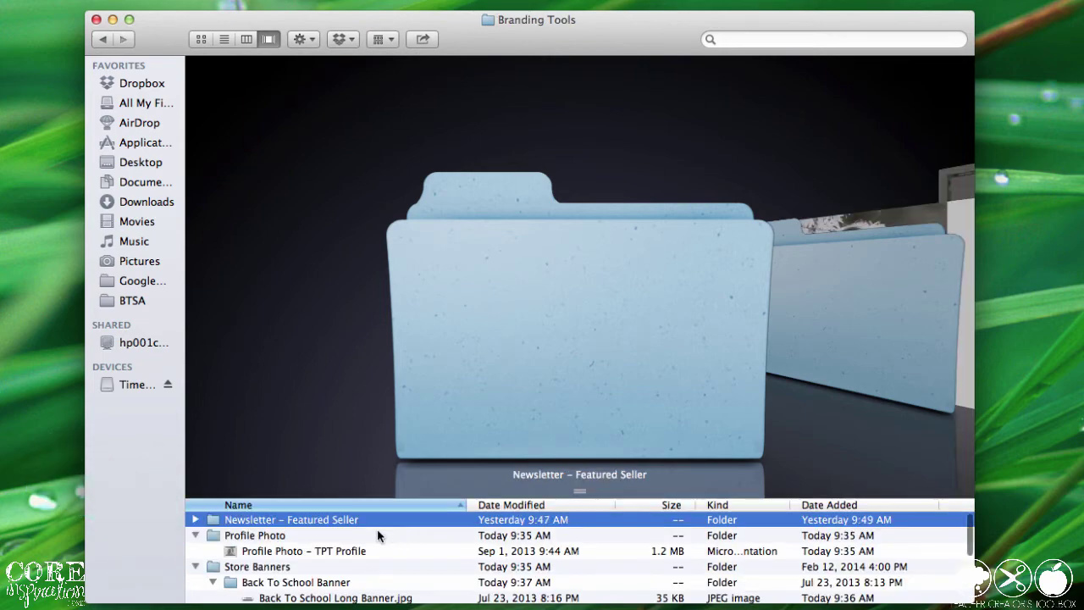
click(282, 555)
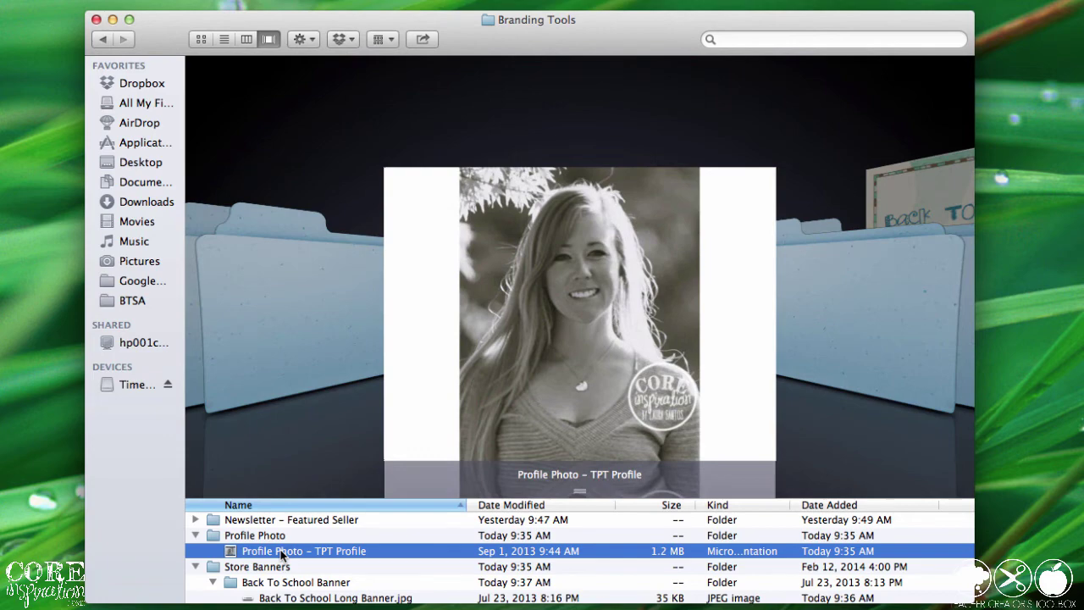
click(286, 598)
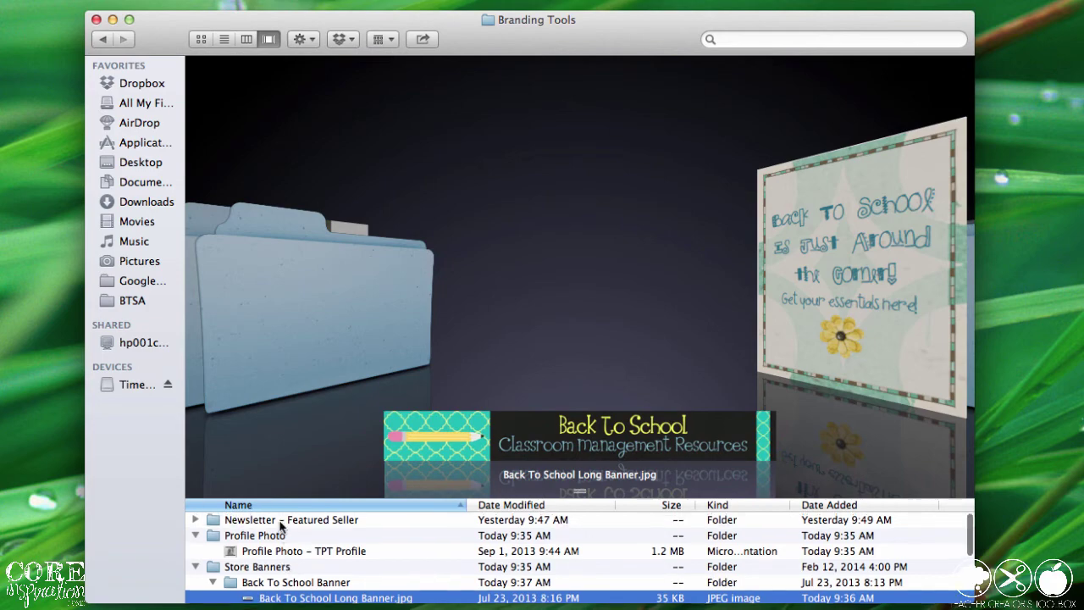
click(281, 523)
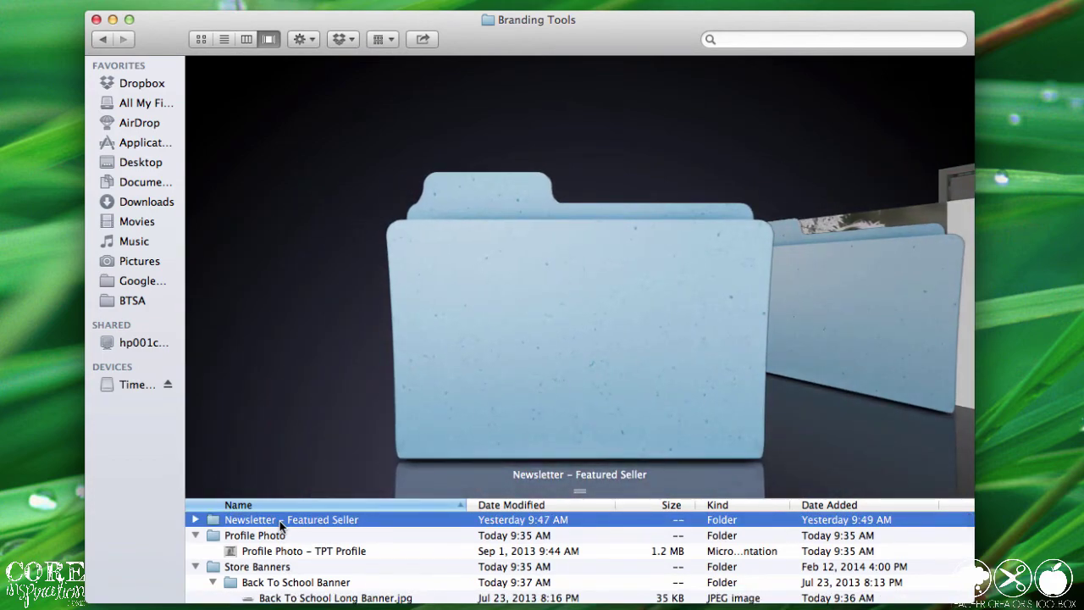